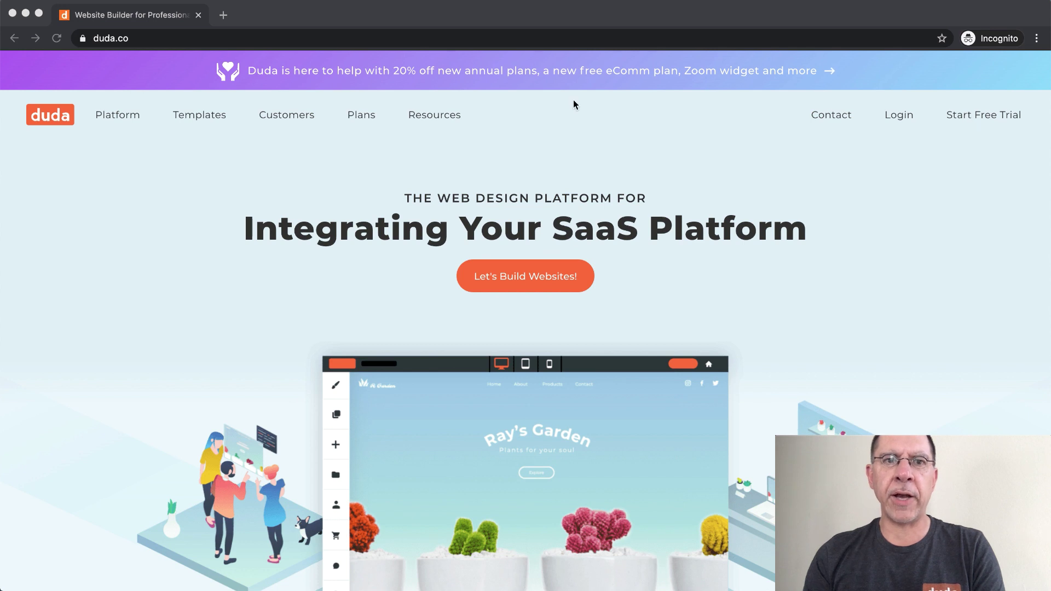
- Close the marketing page, start a new responsive site, and browse the template gallery
left_click(13, 13)
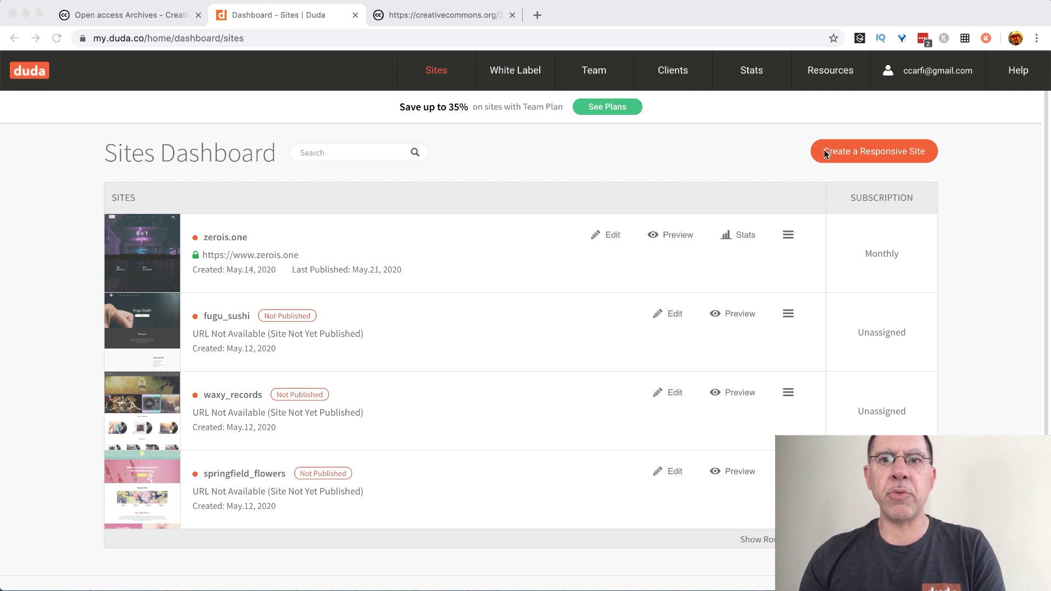
left_click(864, 155)
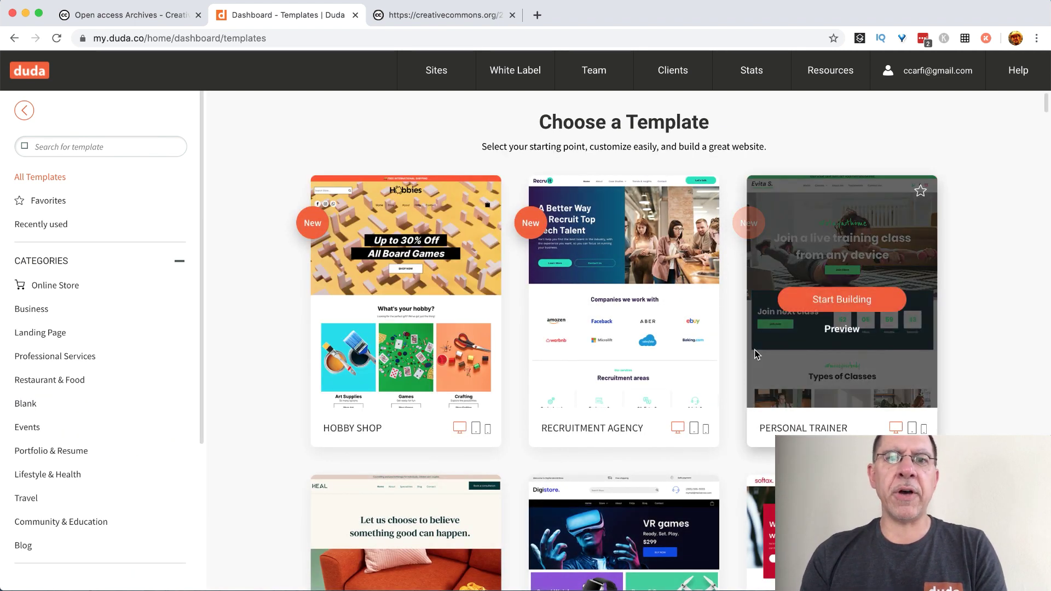
scroll(673, 426, "down", 5)
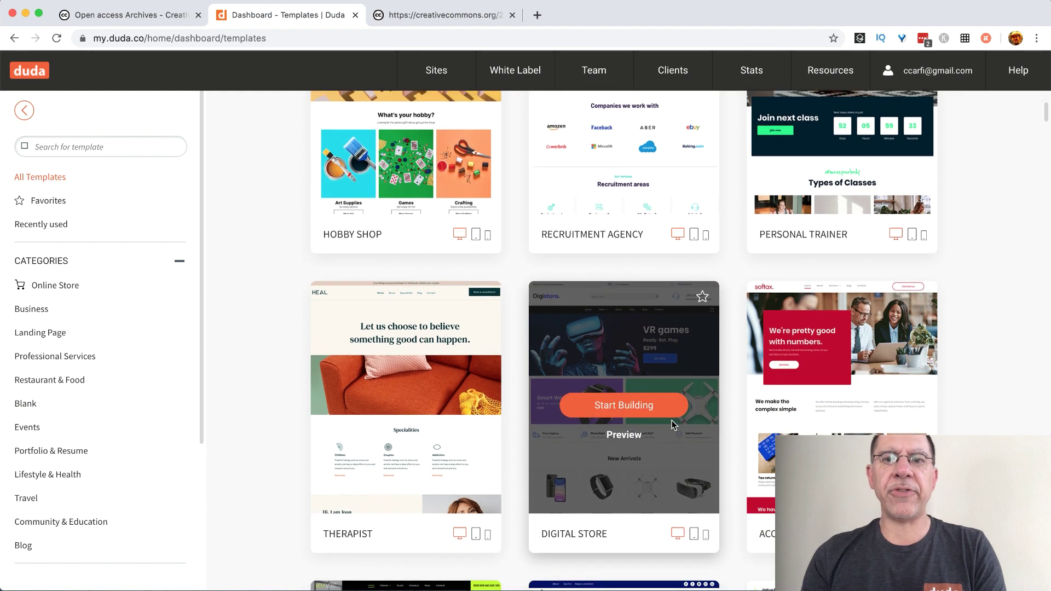
scroll(673, 424, "down", 3)
scroll(673, 425, "up", 8)
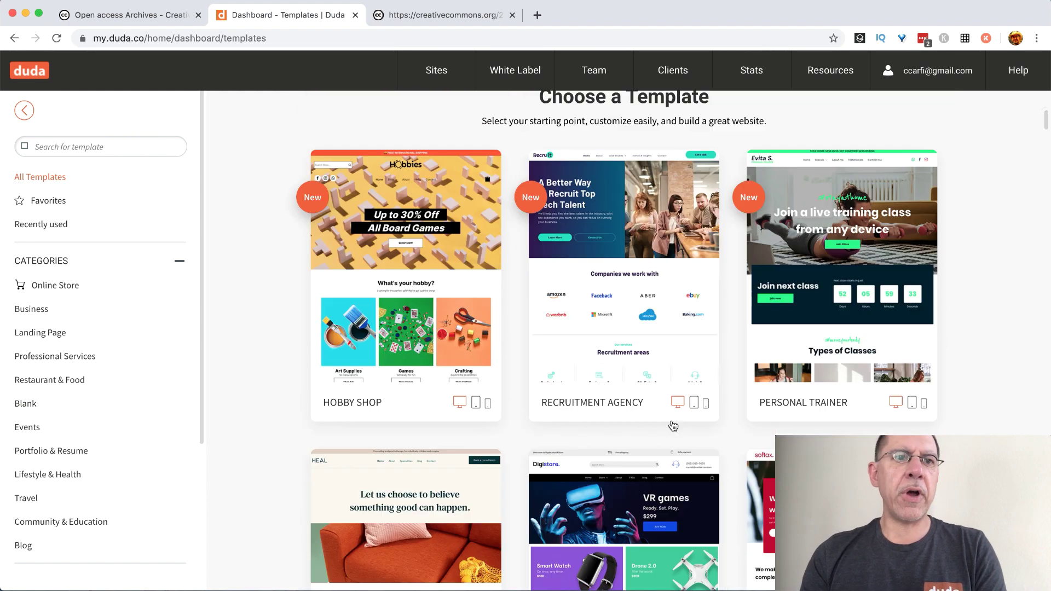
- Search templates for 'bic', build from My Bicycle Blog, and name the site wp-import
left_click(90, 148)
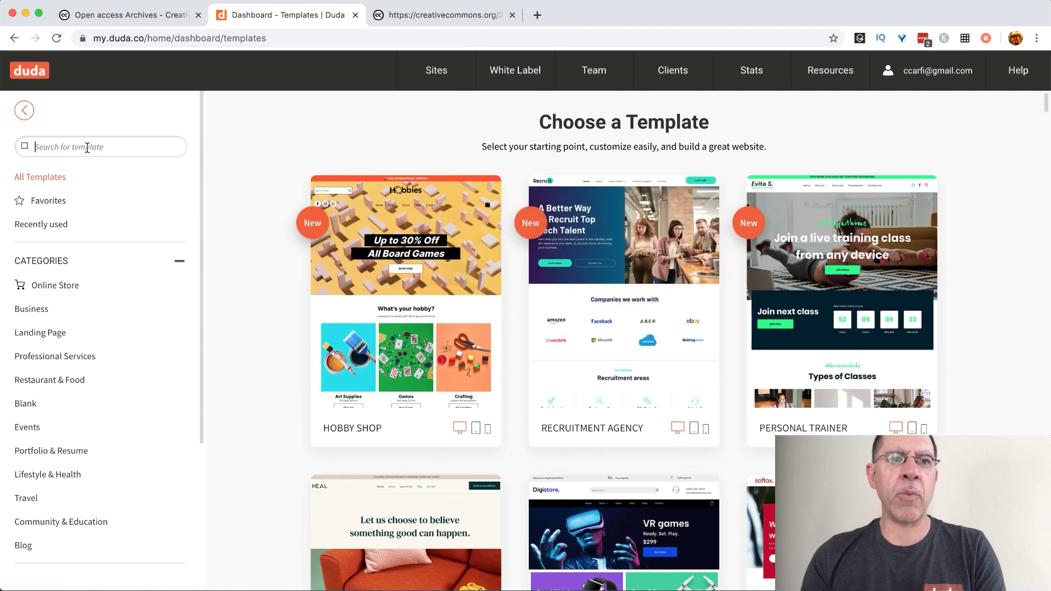
type("bic")
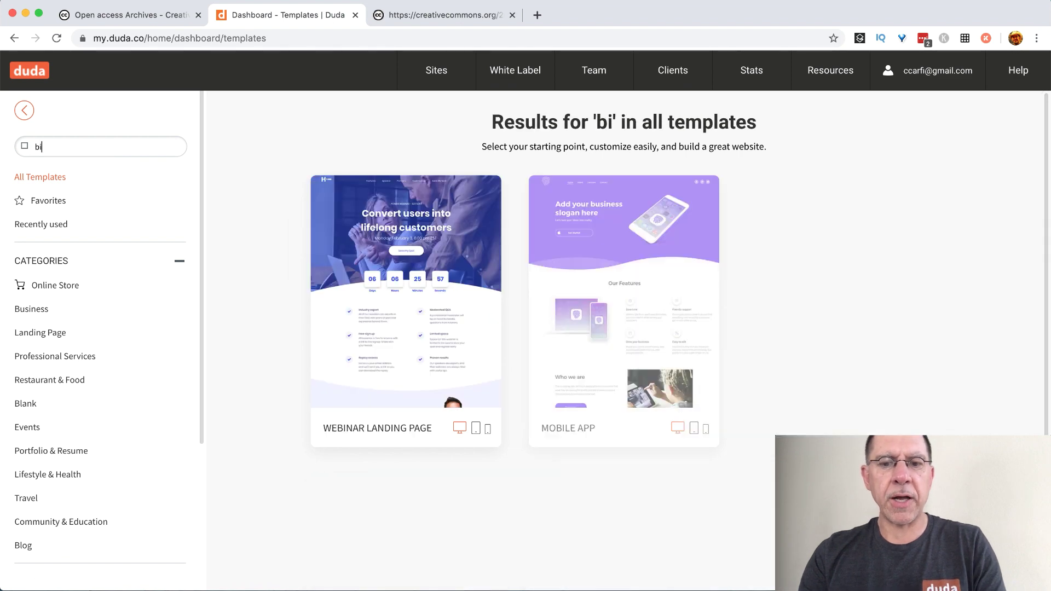
mouse_move(633, 268)
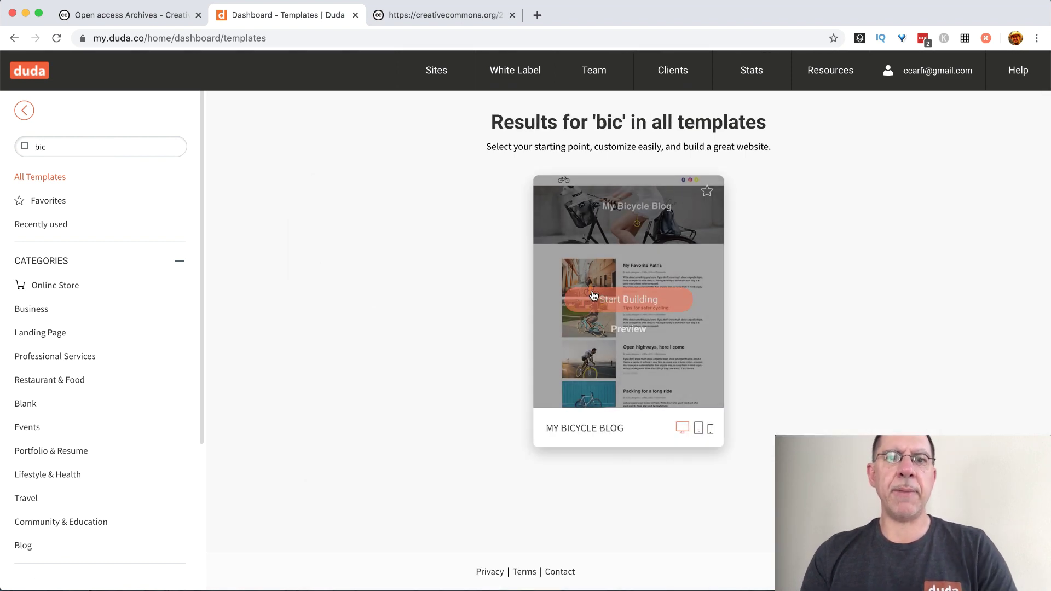
left_click(625, 302)
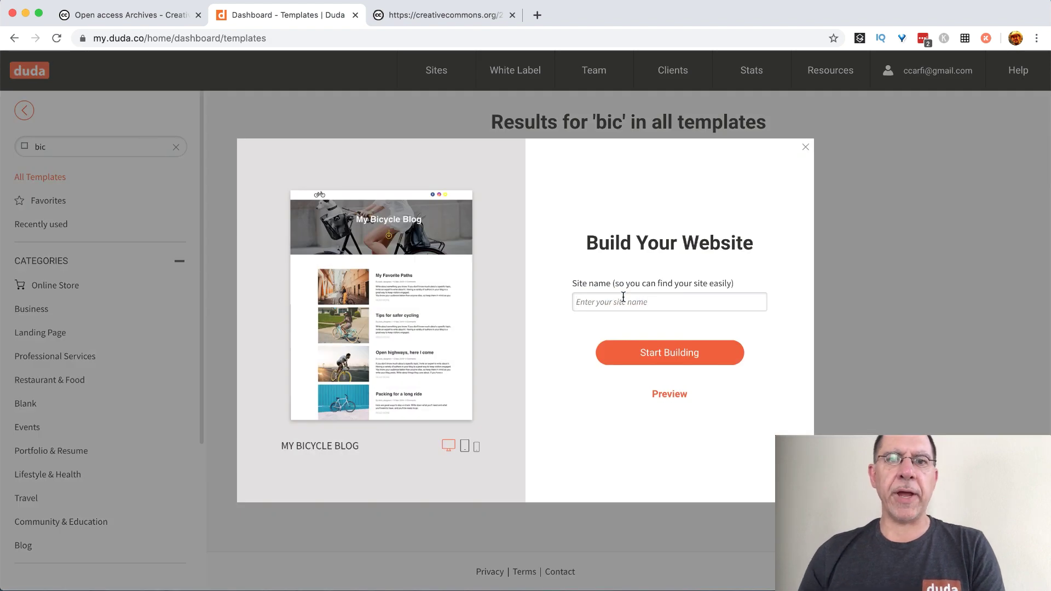
type("wp")
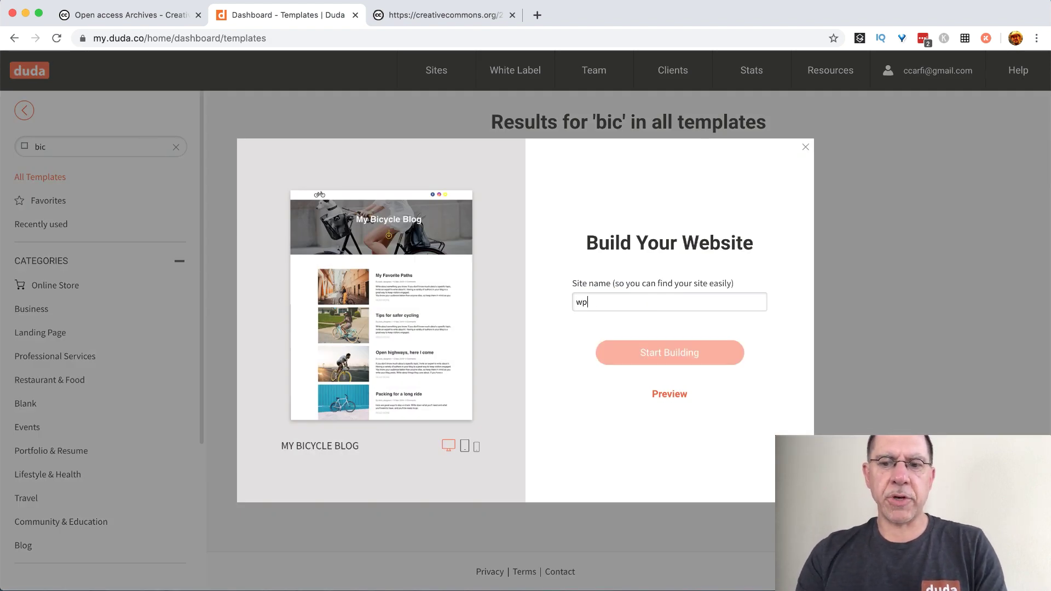
type("-imp")
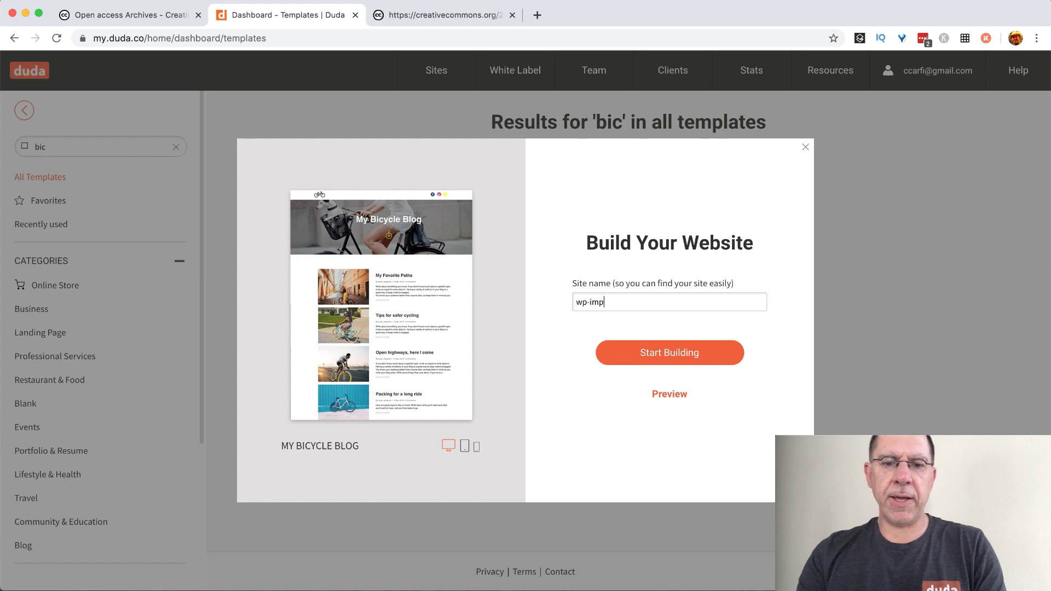
type("ort")
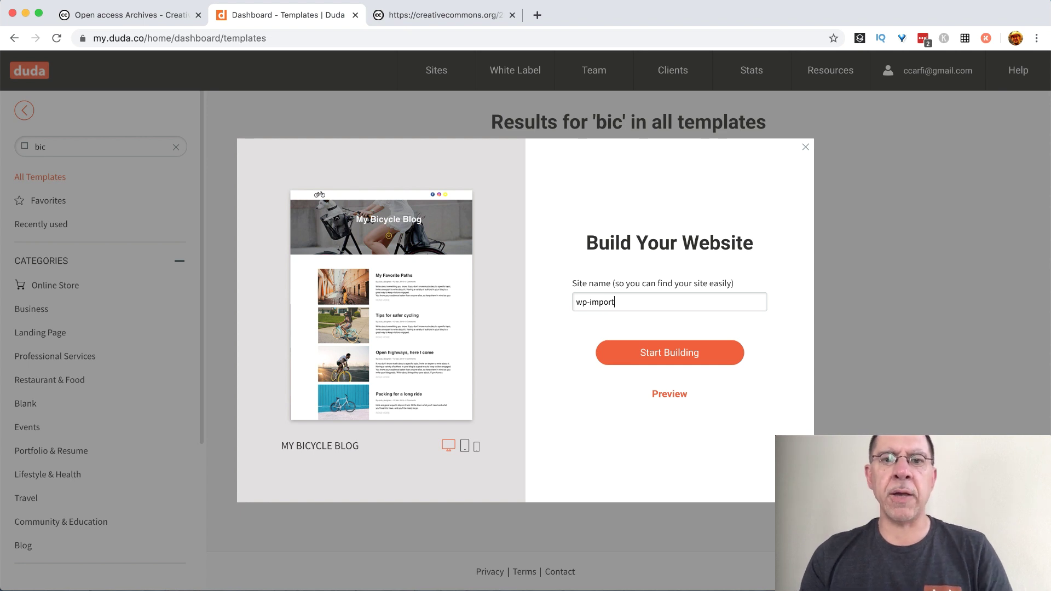
- Create the wp-import site and let the editor load its My Bicycle Blog Home page
left_click(627, 353)
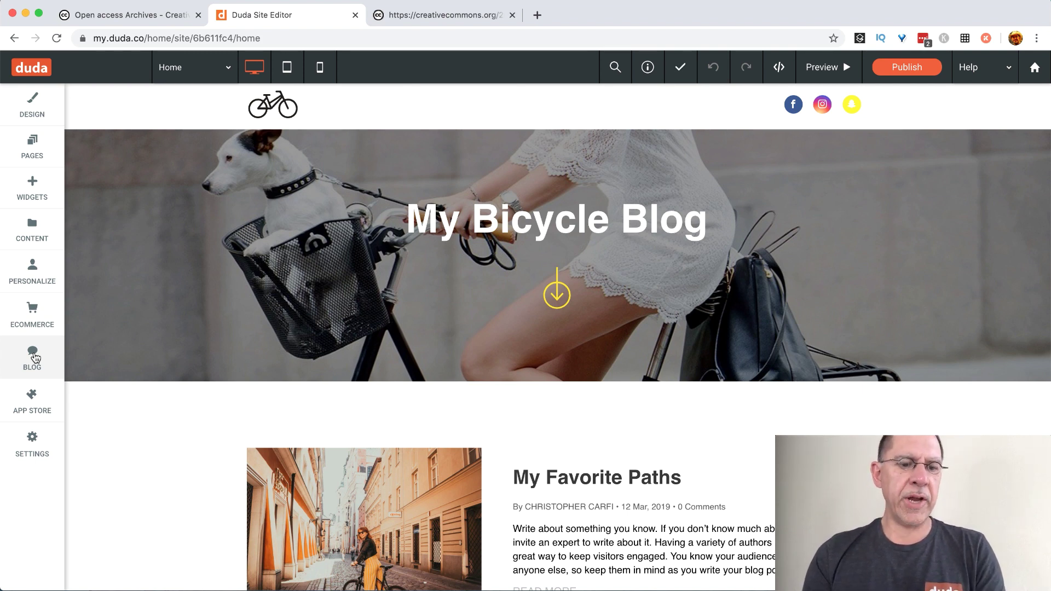
- Open the Manage Blog panel's Import Posts pane with its empty RSS feed URL field
left_click(34, 356)
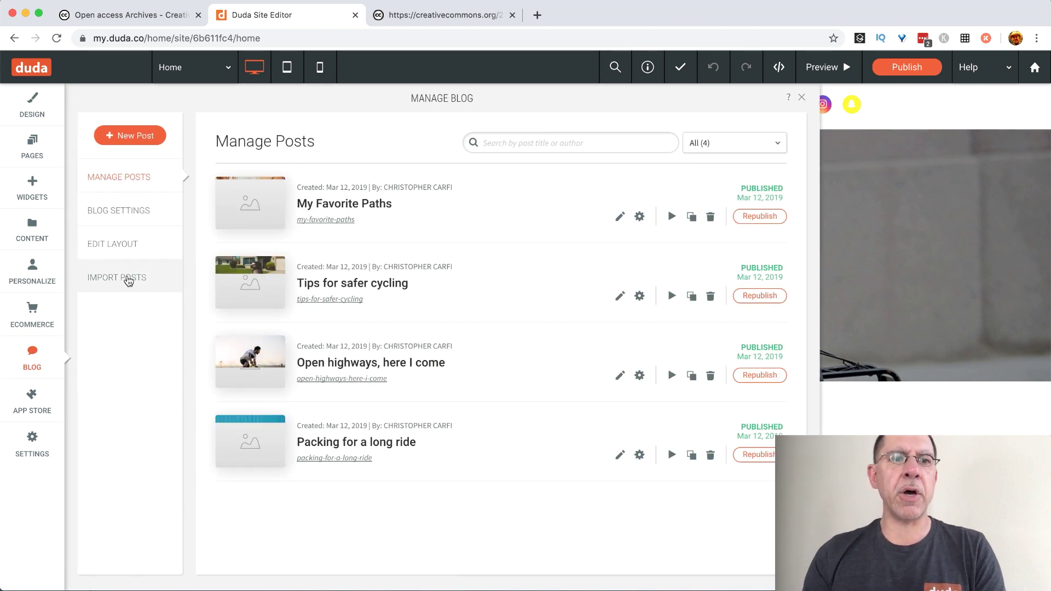
left_click(128, 281)
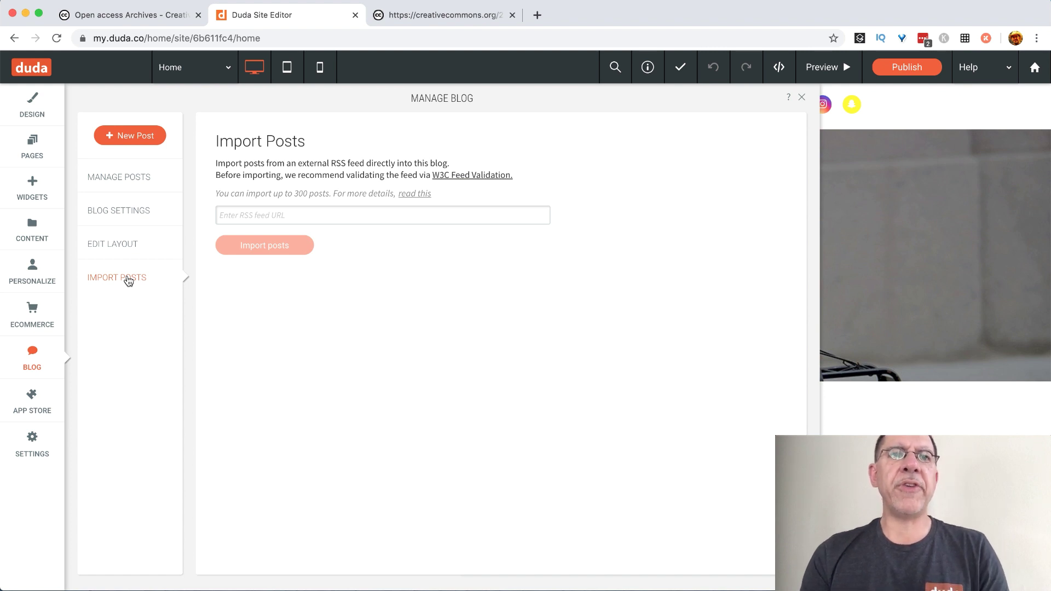
- Browse the Creative Commons archive, open its 2019 RSS feed, and select creativecommons.org/2019/feed/
left_click(123, 20)
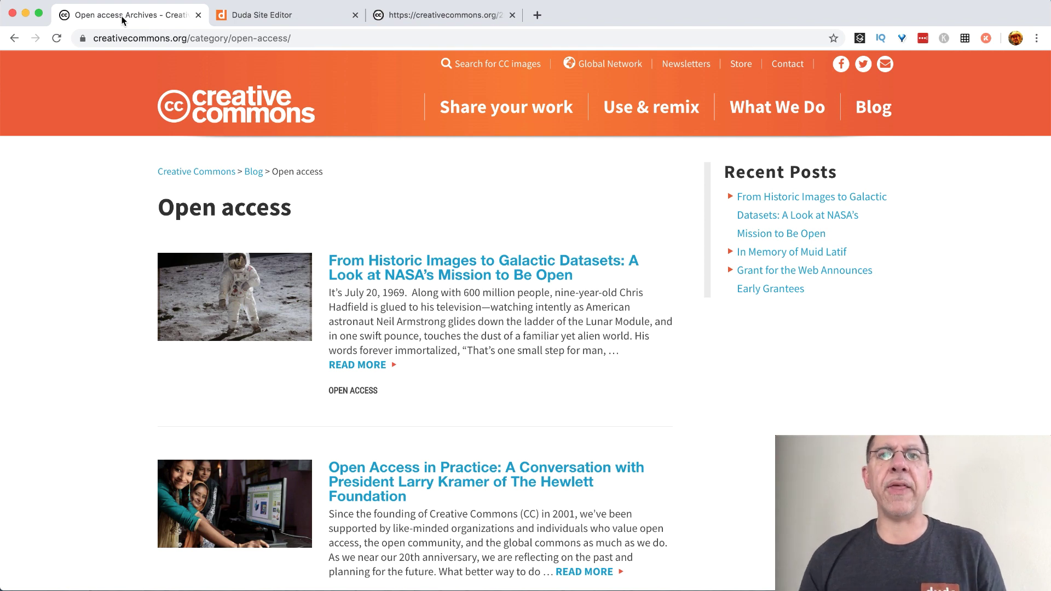
scroll(582, 402, "down", 5)
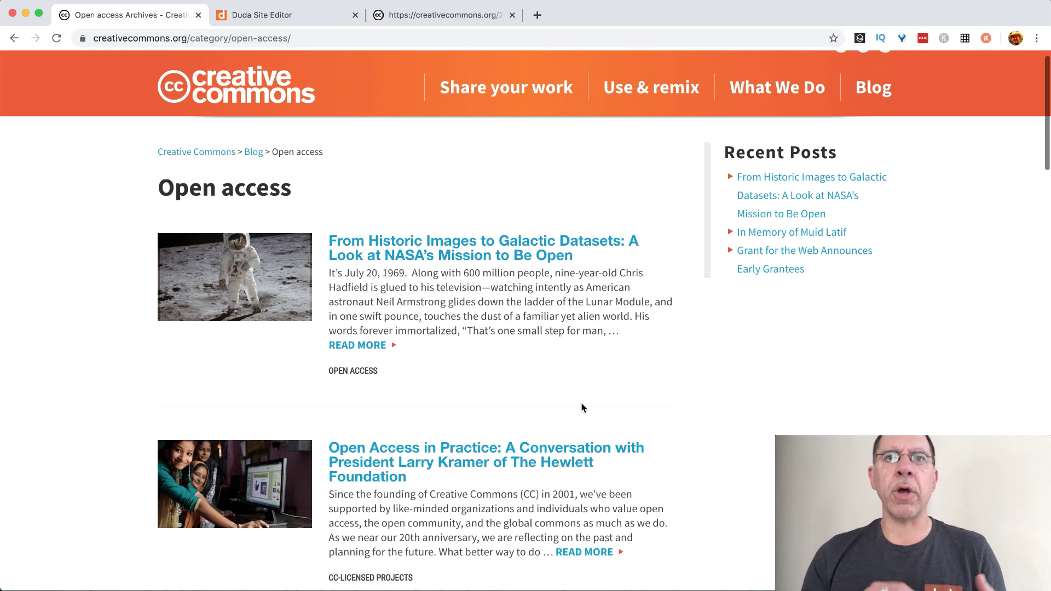
scroll(581, 403, "down", 10)
scroll(581, 403, "up", 3)
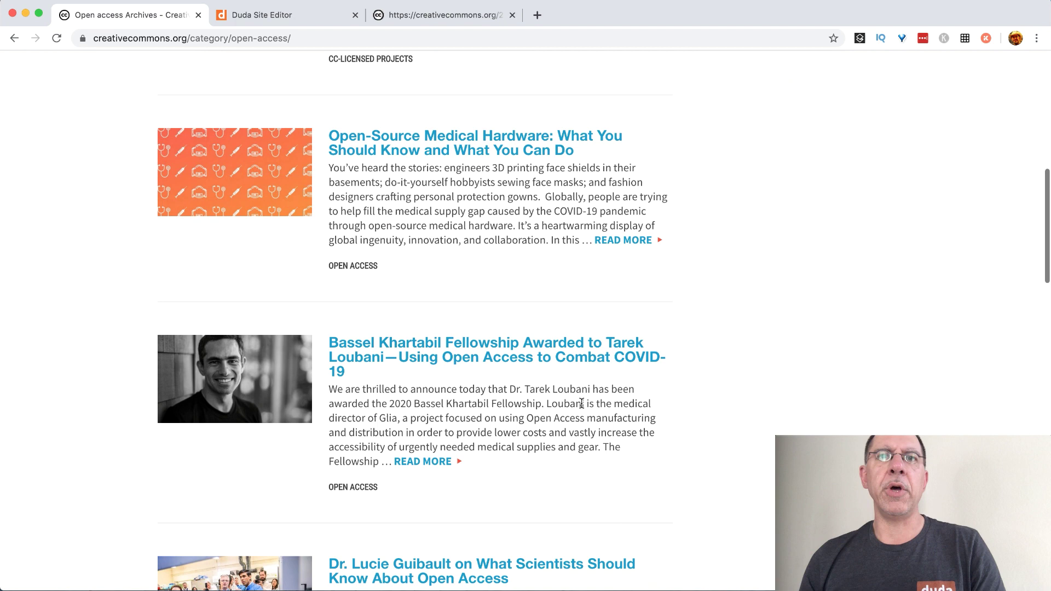
scroll(581, 403, "up", 8)
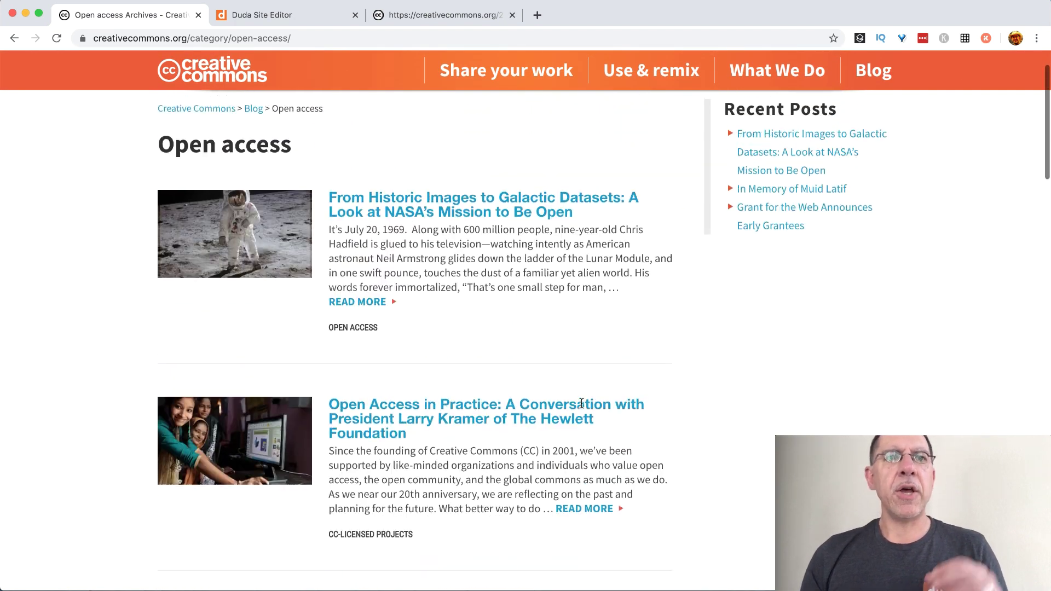
scroll(582, 408, "up", 2)
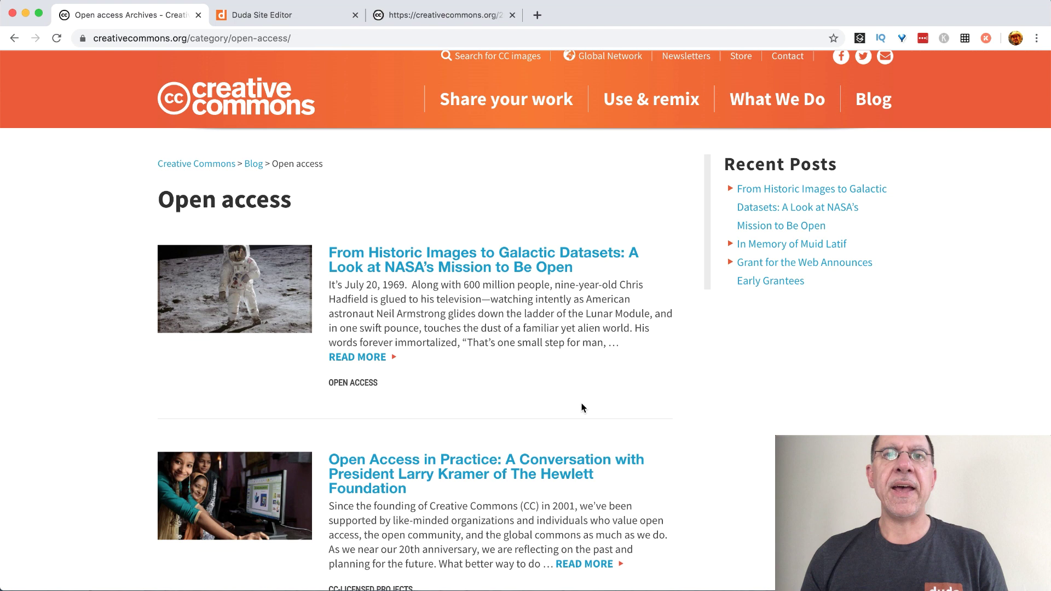
left_click(442, 16)
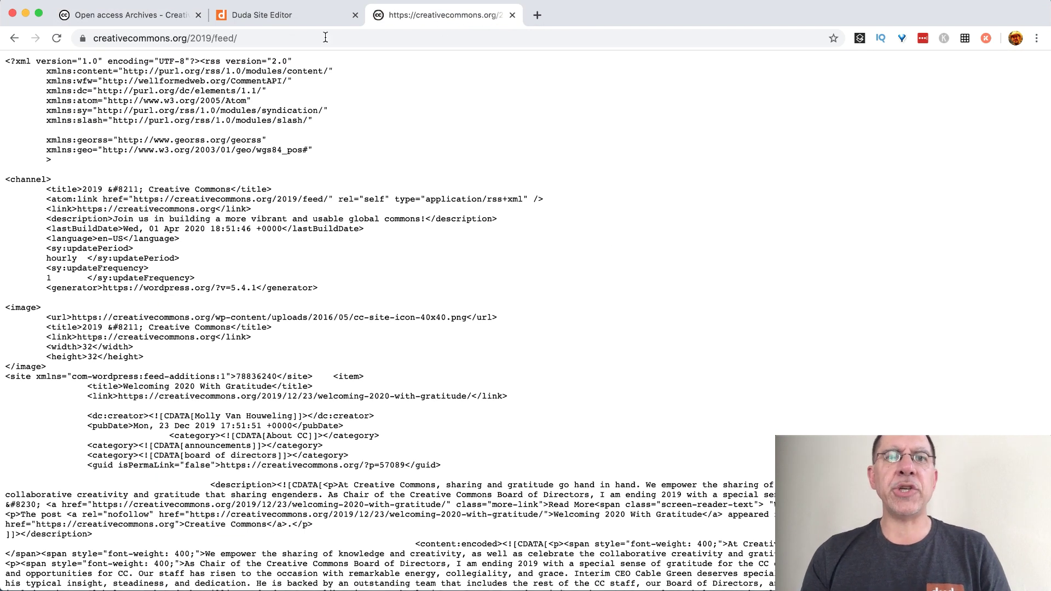
left_click(310, 39)
key("super+c")
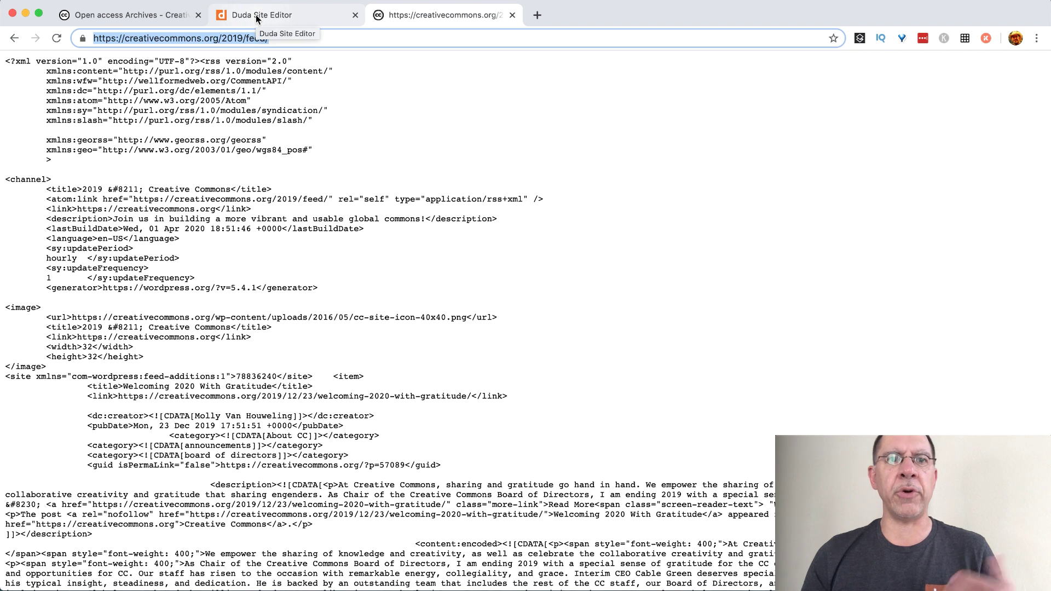
- Paste creativecommons.org/2019/feed/ into Duda's RSS feed URL field and import the 75 posts
left_click(302, 16)
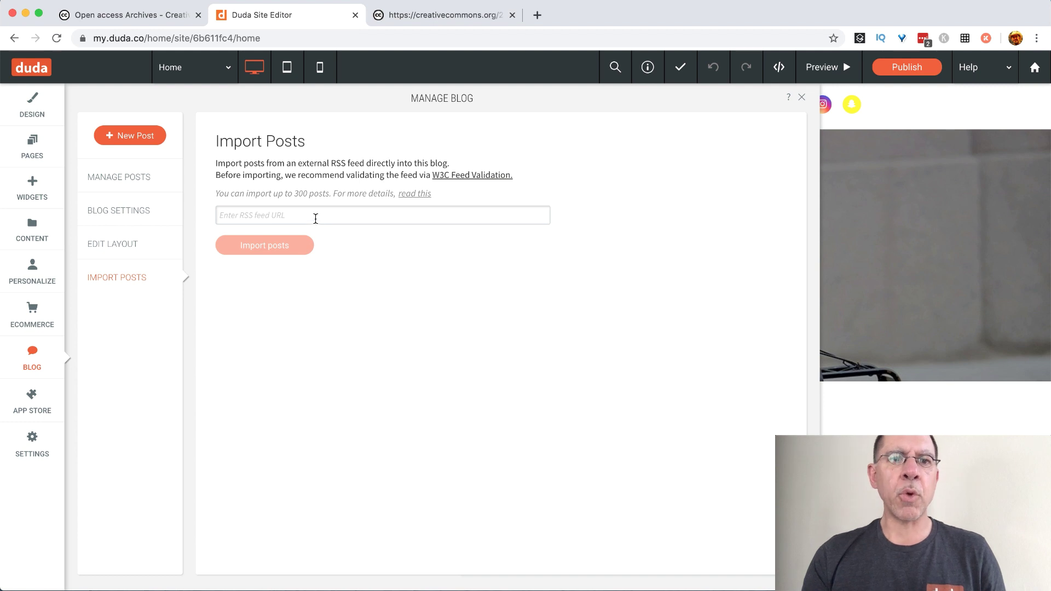
left_click(316, 217)
key("super+v")
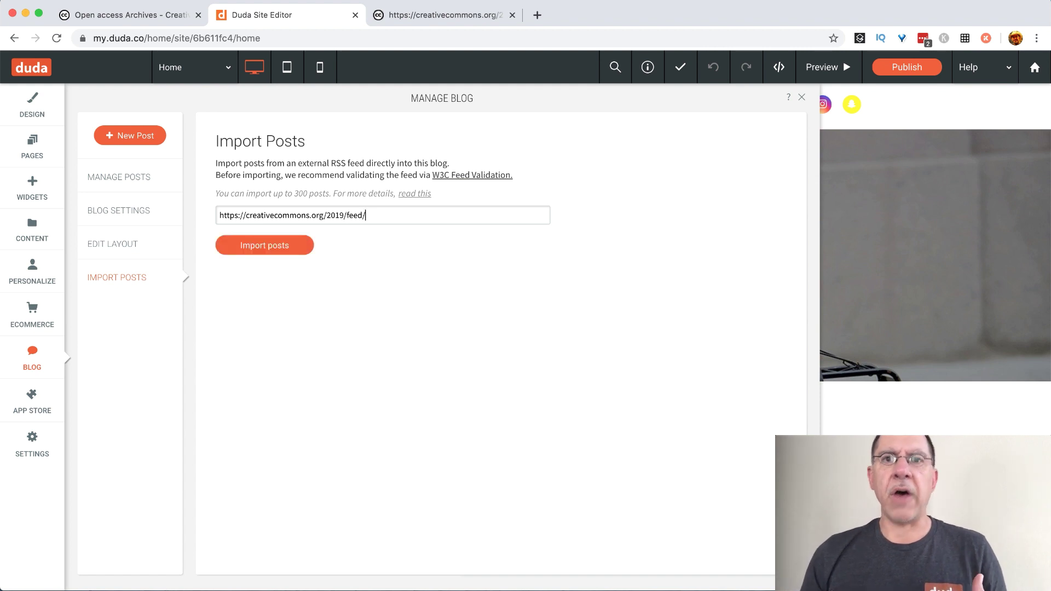
left_click(252, 247)
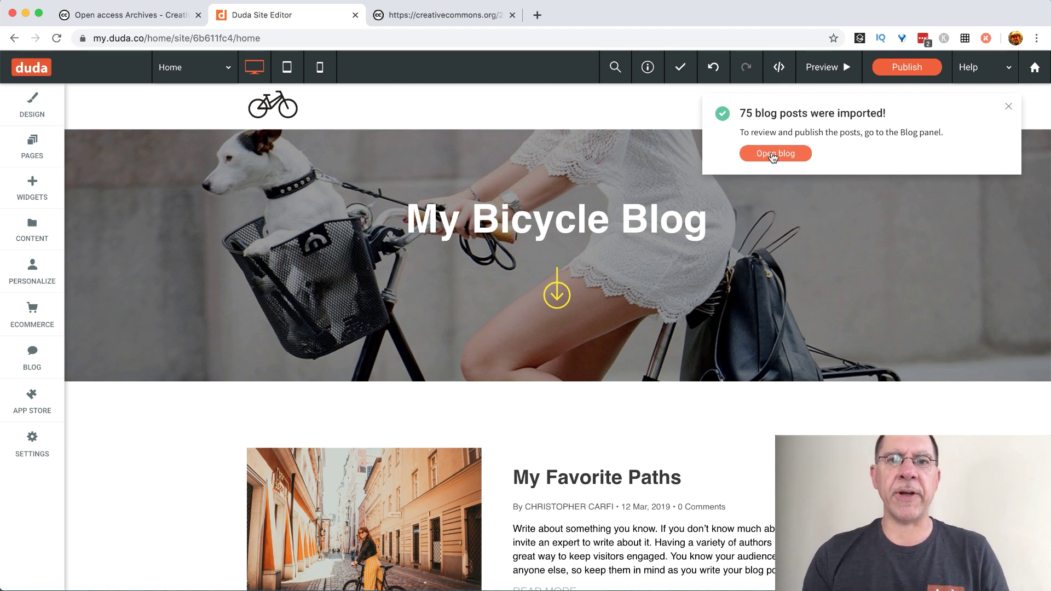
- Open the blog from the import notice and scroll the 79 posts, imported ones as drafts
left_click(772, 154)
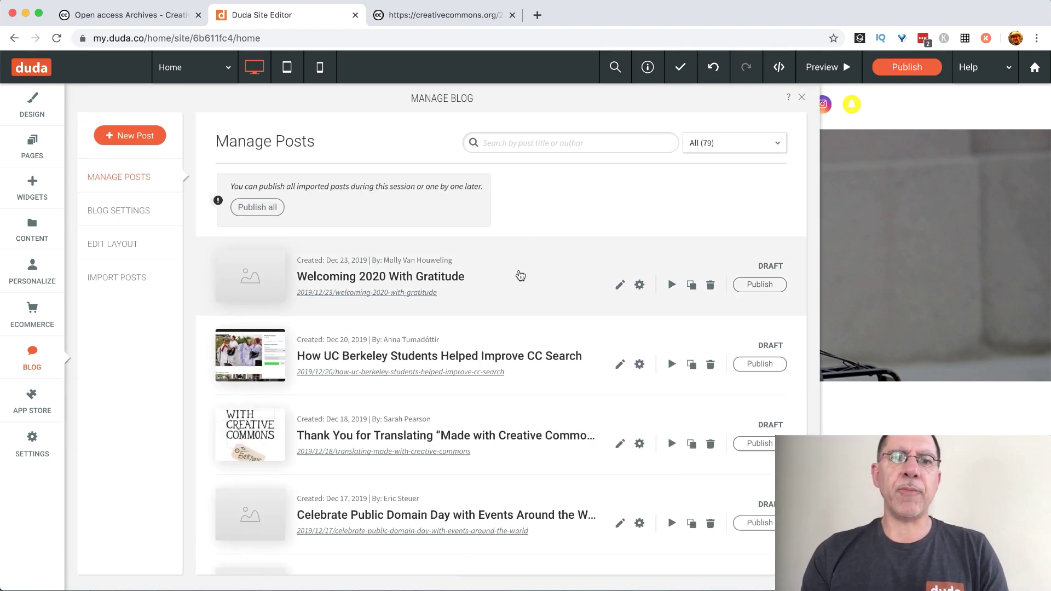
scroll(508, 395, "down", 2)
scroll(508, 399, "down", 5)
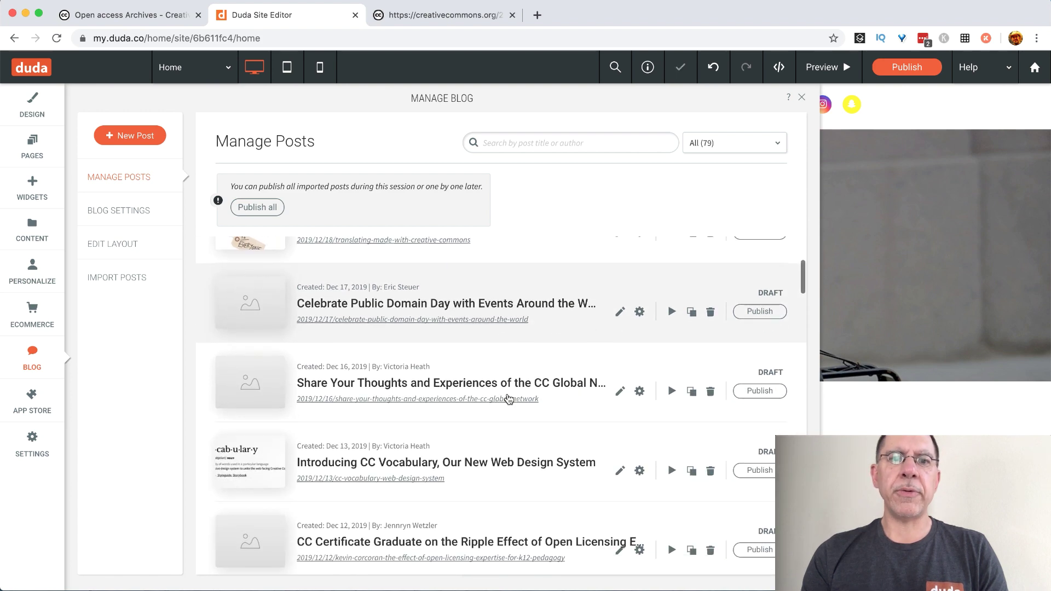
scroll(509, 399, "down", 2)
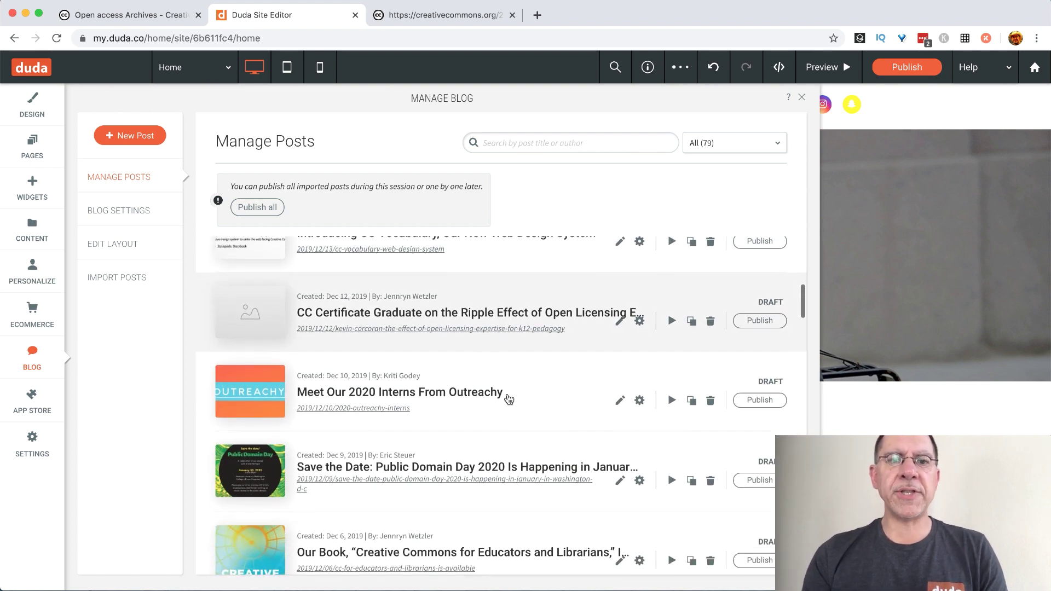
scroll(507, 393, "down", 1)
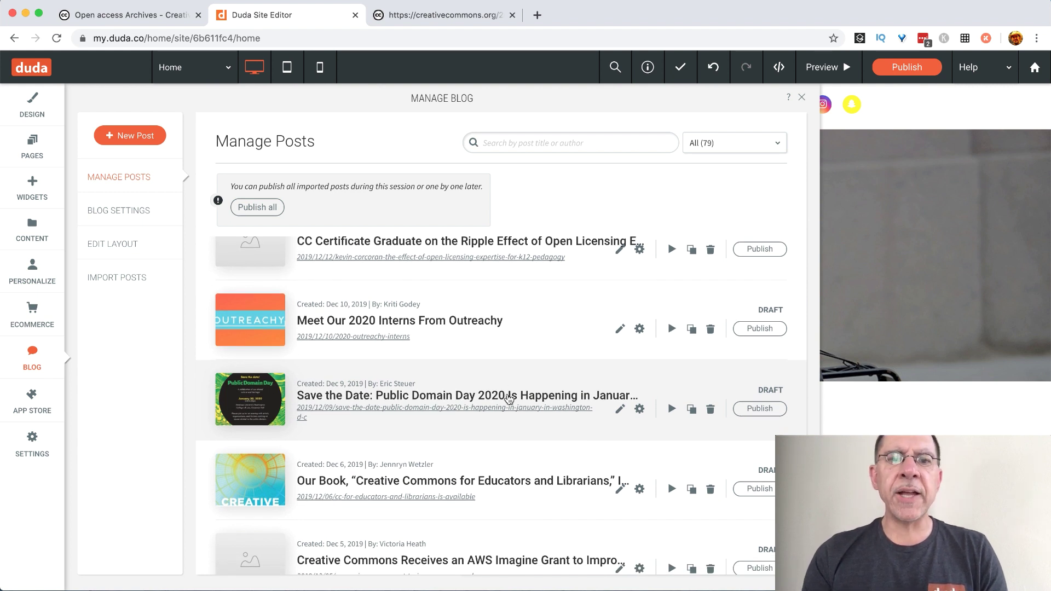
scroll(508, 399, "down", 1)
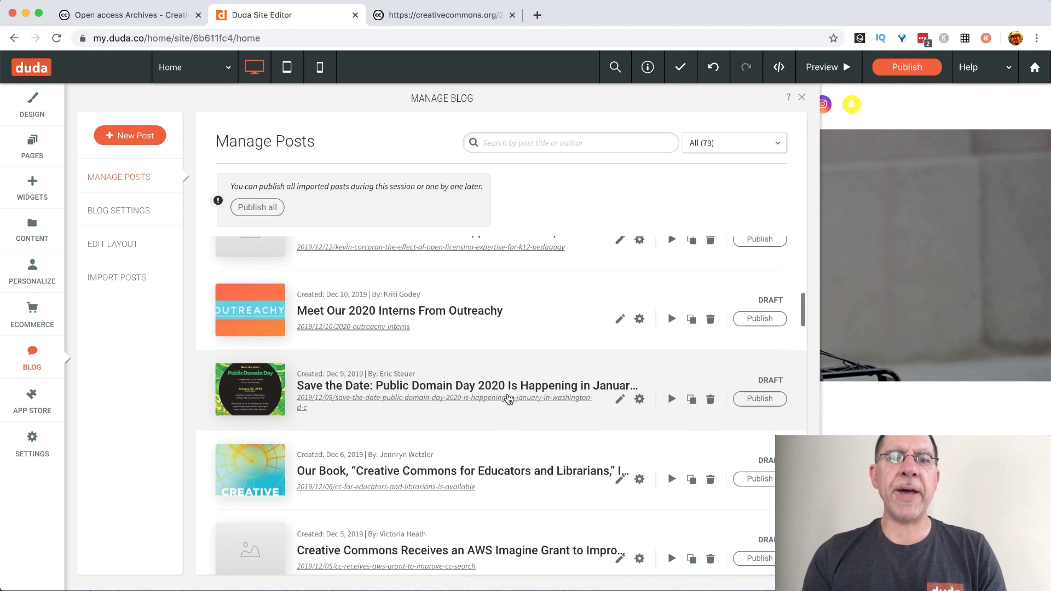
- Read through the Public Domain Day post in Post Mode, then return to the Home page's Design panel
left_click(463, 386)
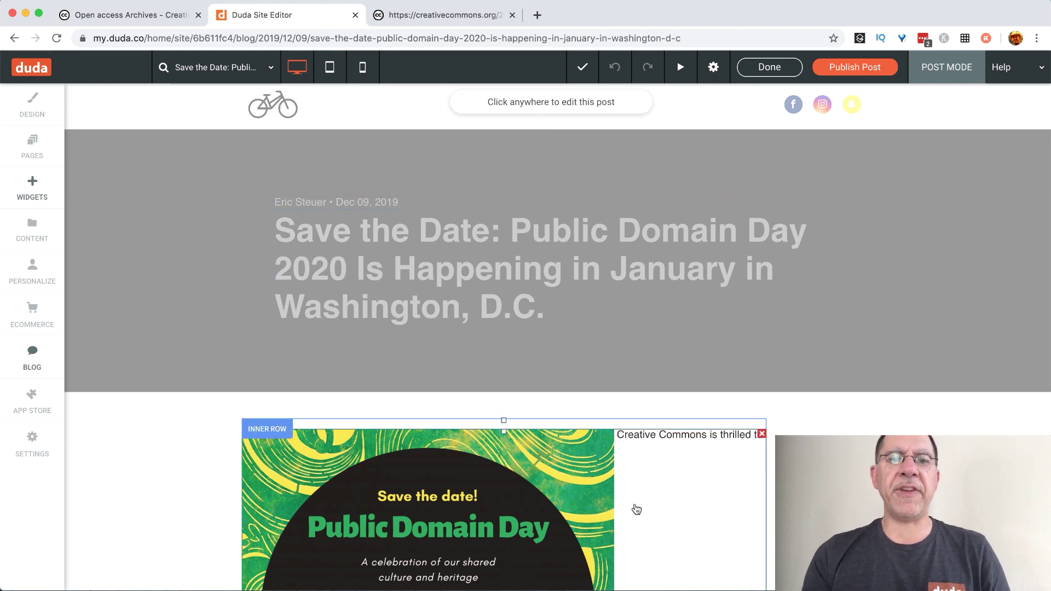
scroll(642, 515, "down", 5)
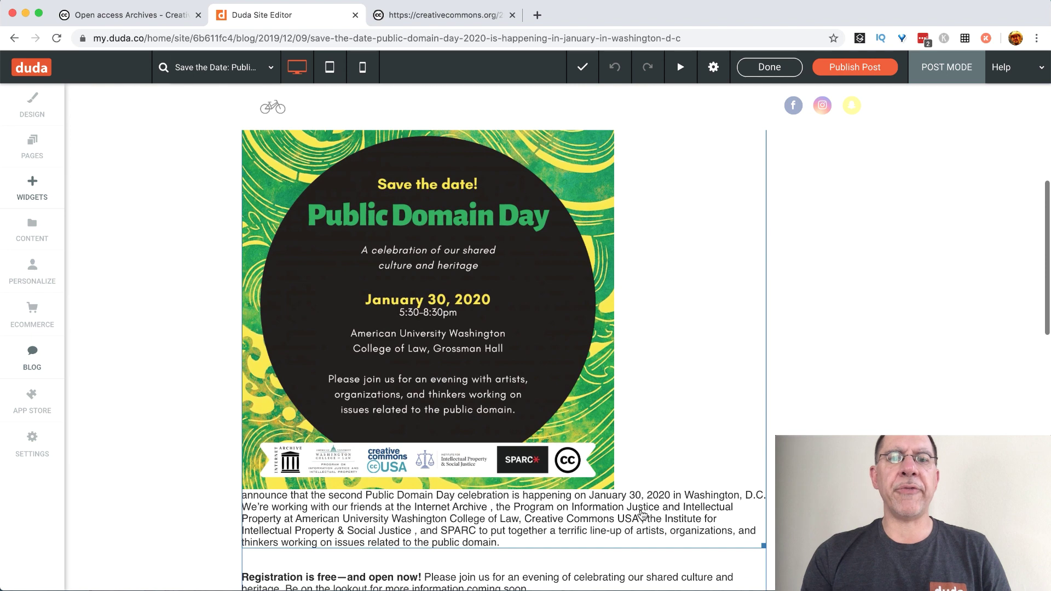
scroll(642, 515, "down", 4)
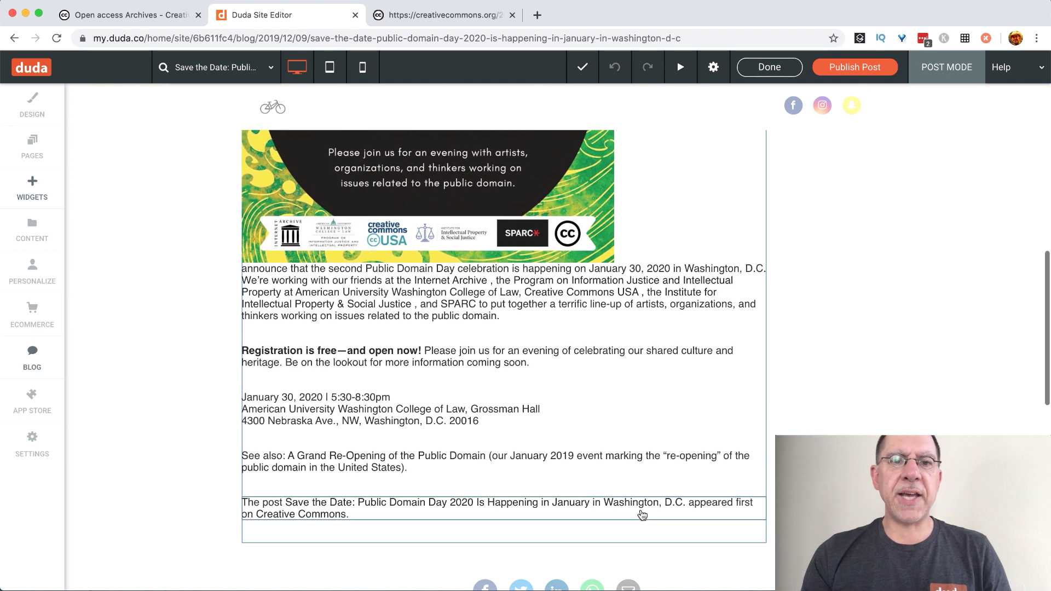
scroll(643, 516, "up", 7)
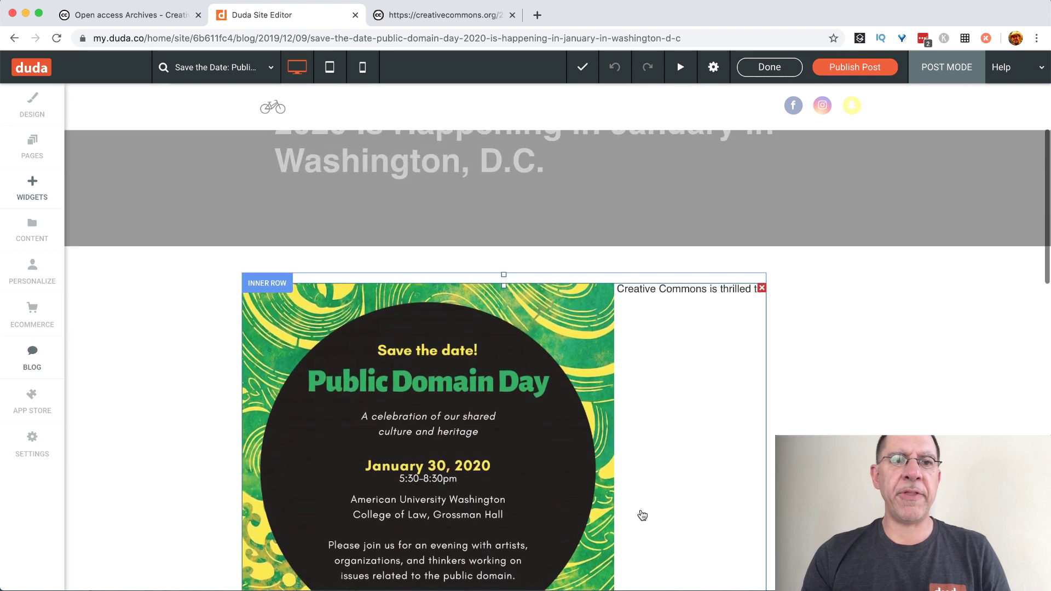
scroll(642, 515, "up", 3)
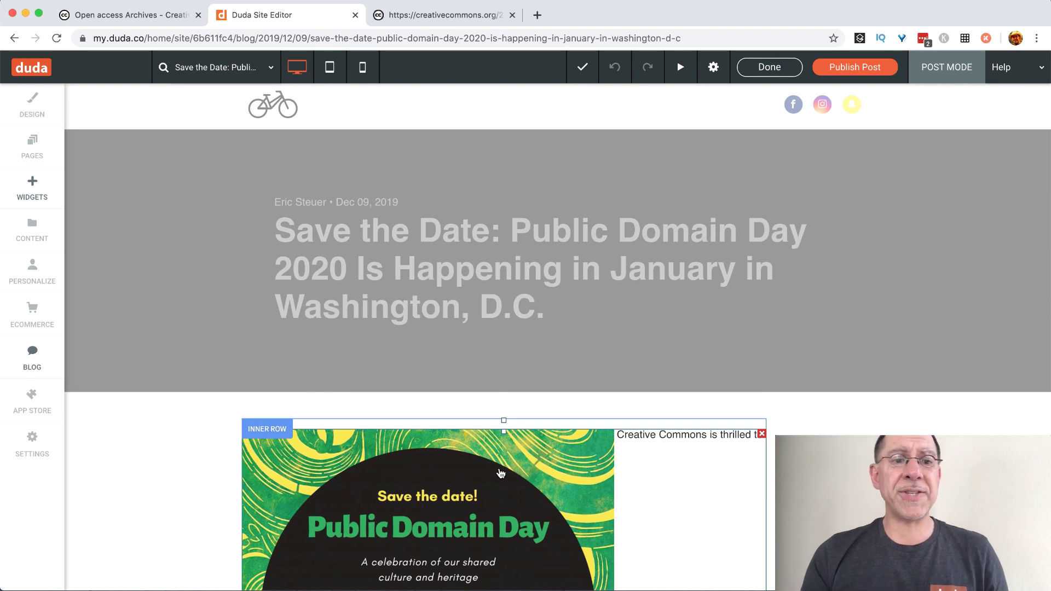
left_click(36, 356)
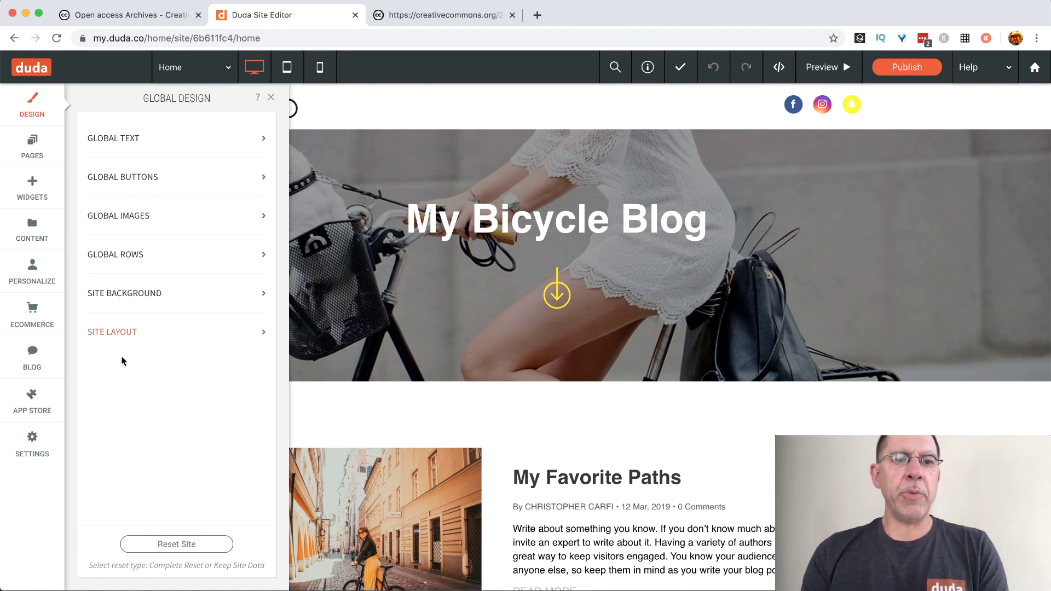
- Check Complete Reset and Reset & Keep Data without resetting, then reopen the blog post list
left_click(172, 547)
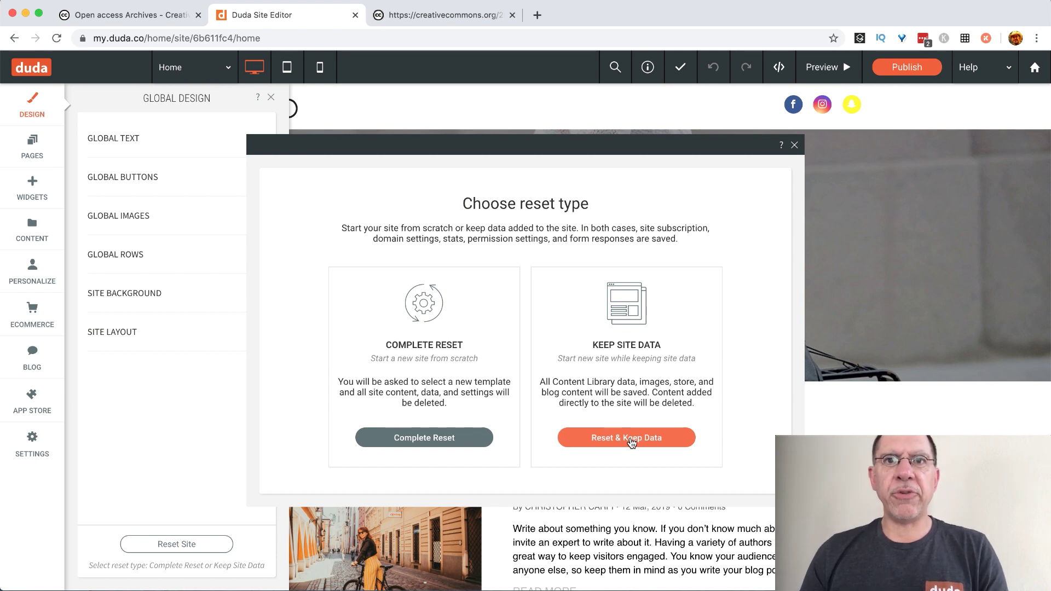
left_click(794, 147)
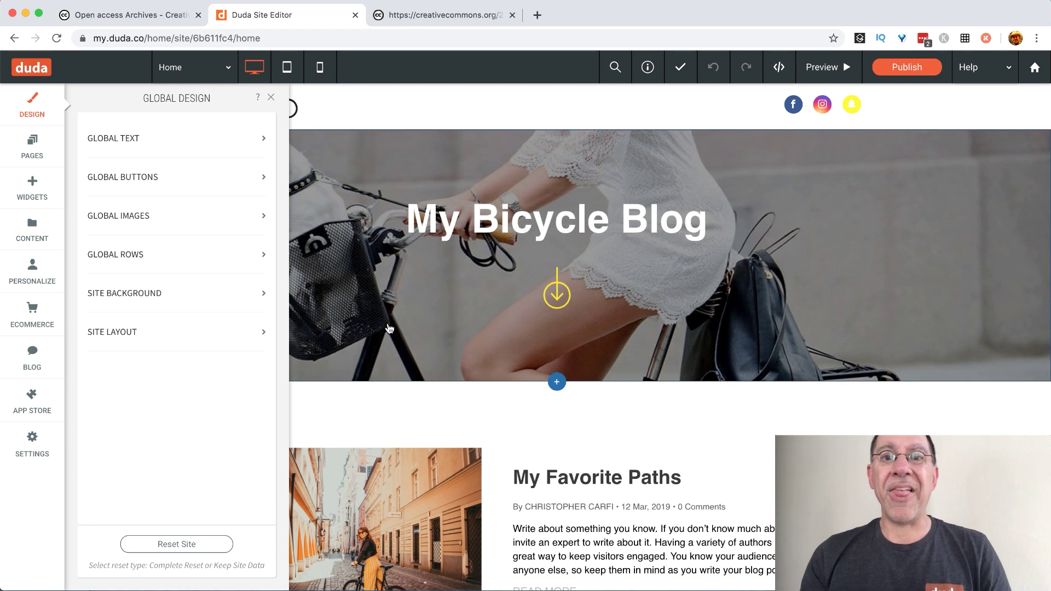
left_click(31, 354)
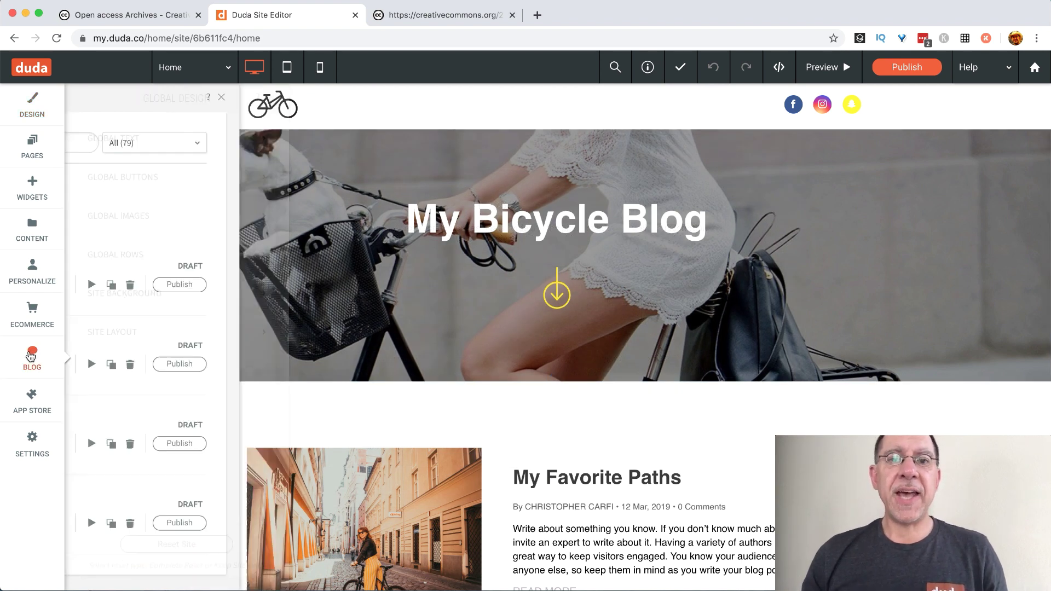